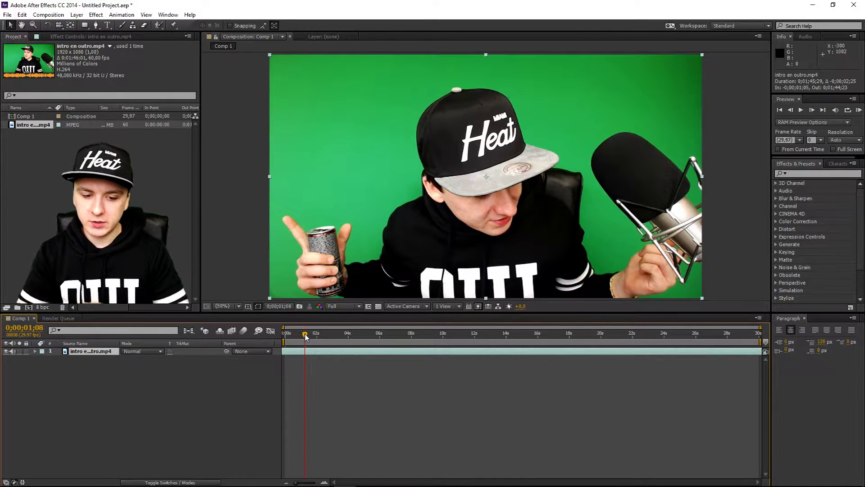
left_click(309, 334)
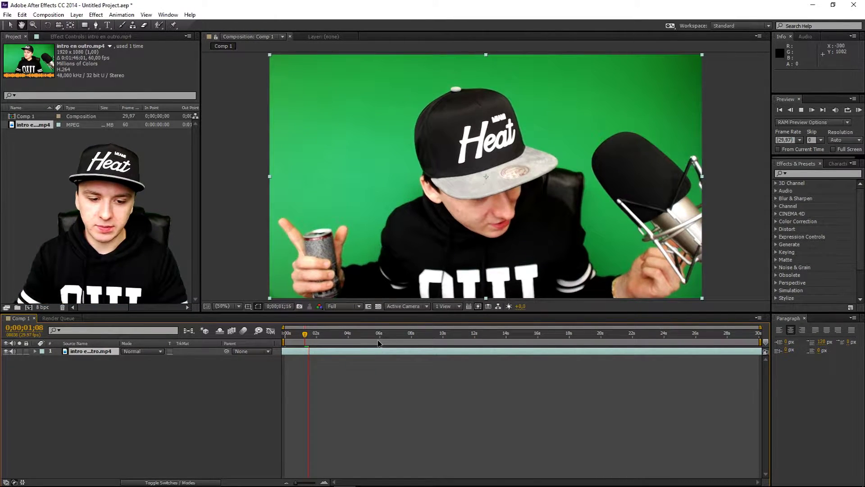
left_click(308, 334)
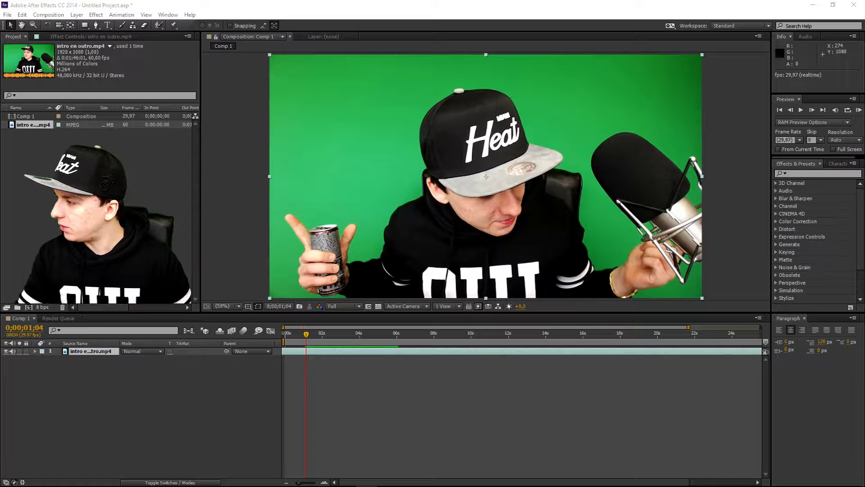
Step: Import the 13.mp4 light-leak clip, add it to Comp 1, and stack it above the intro layer
left_click_drag(864, 333, 176, 255)
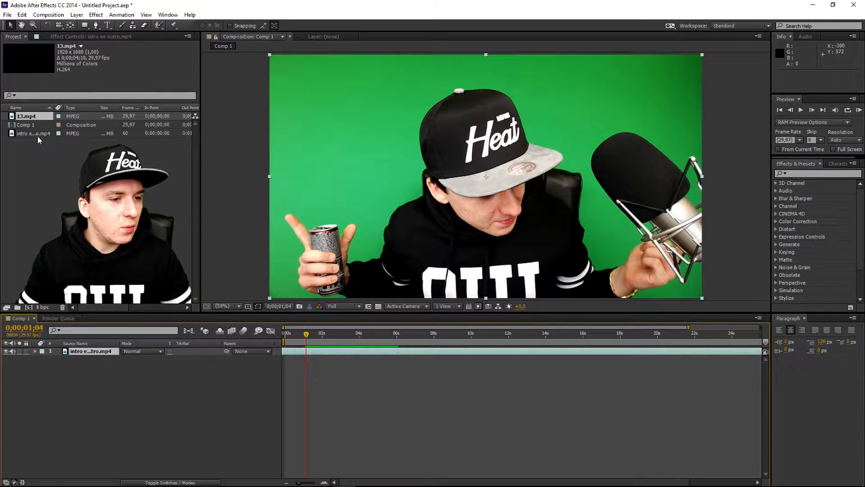
left_click_drag(27, 116, 318, 360)
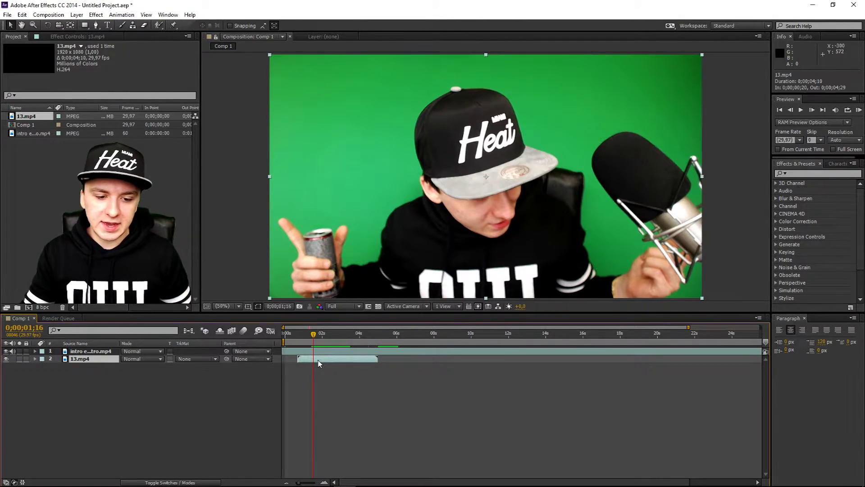
left_click(325, 351)
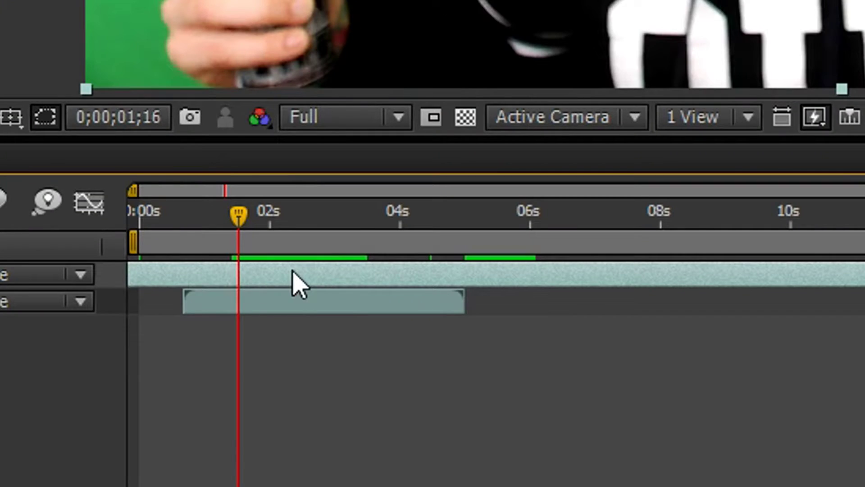
left_click(256, 308)
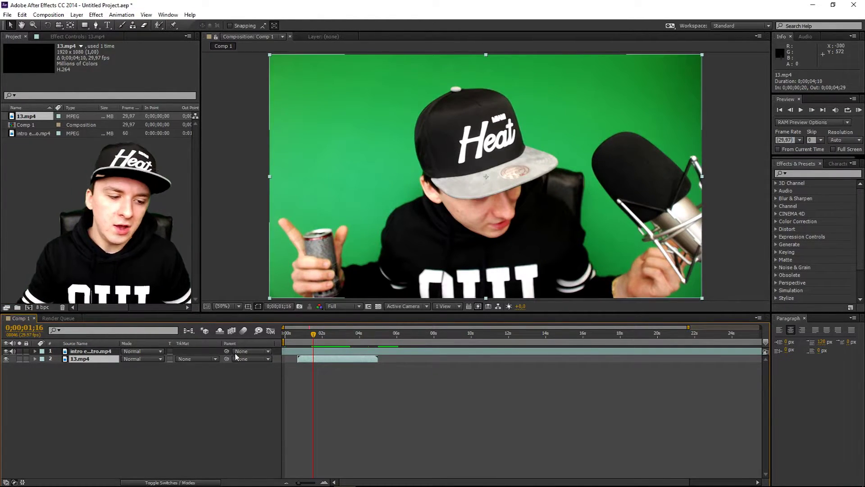
left_click(95, 352)
left_click(97, 358)
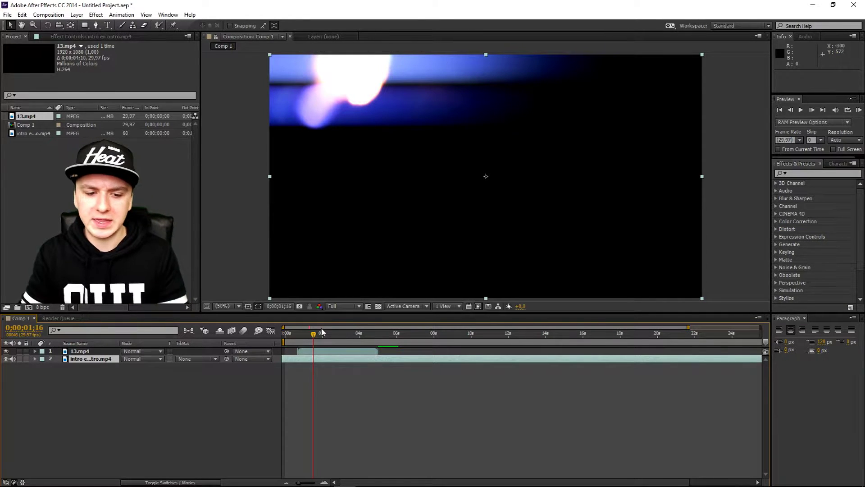
key("space")
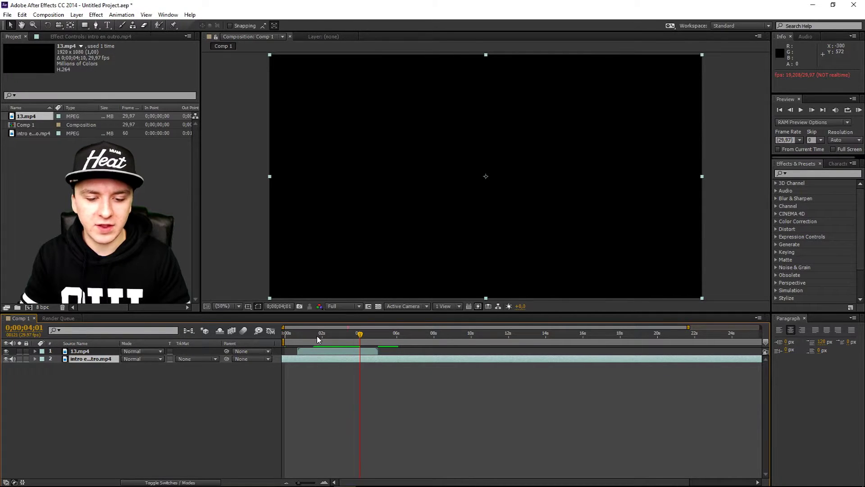
left_click(315, 336)
left_click_drag(315, 335, 323, 337)
key("space")
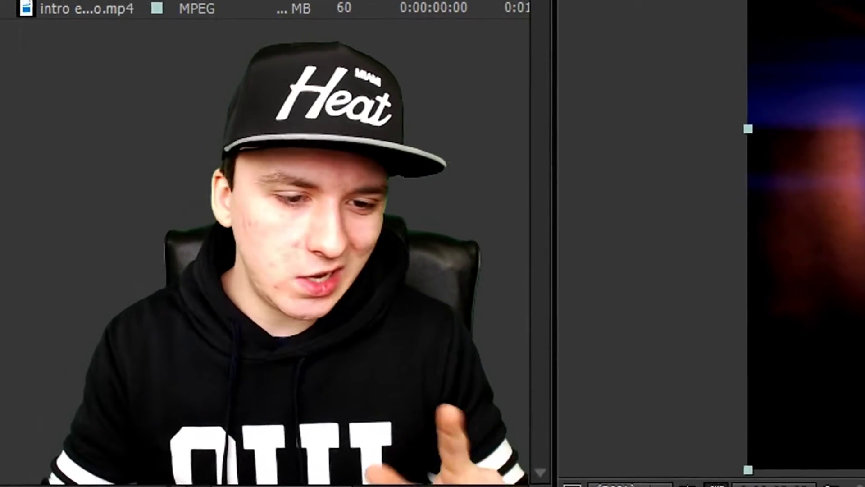
left_click(340, 333)
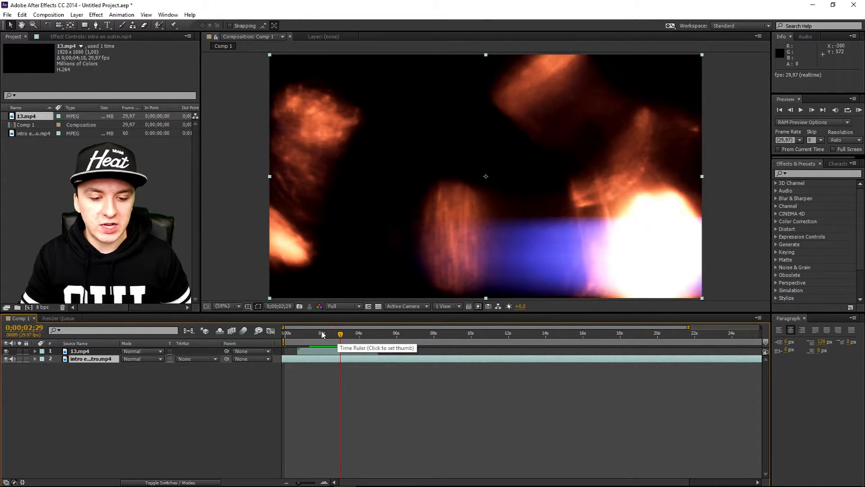
left_click(321, 334)
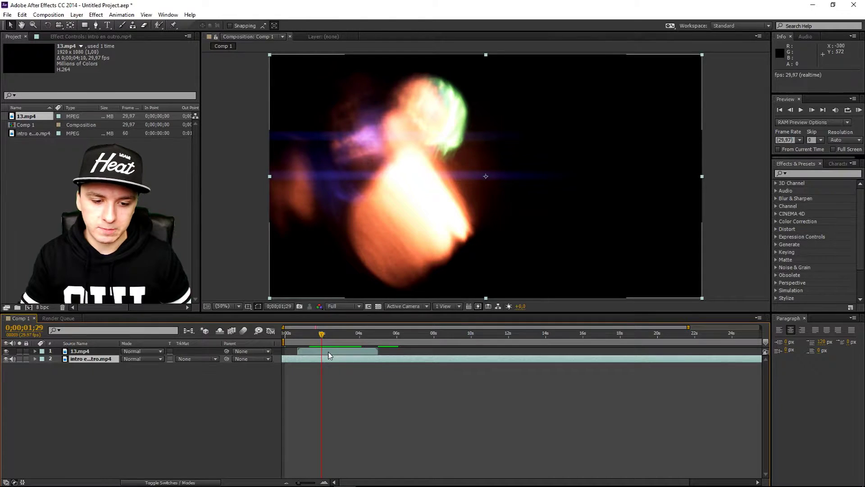
left_click(328, 352)
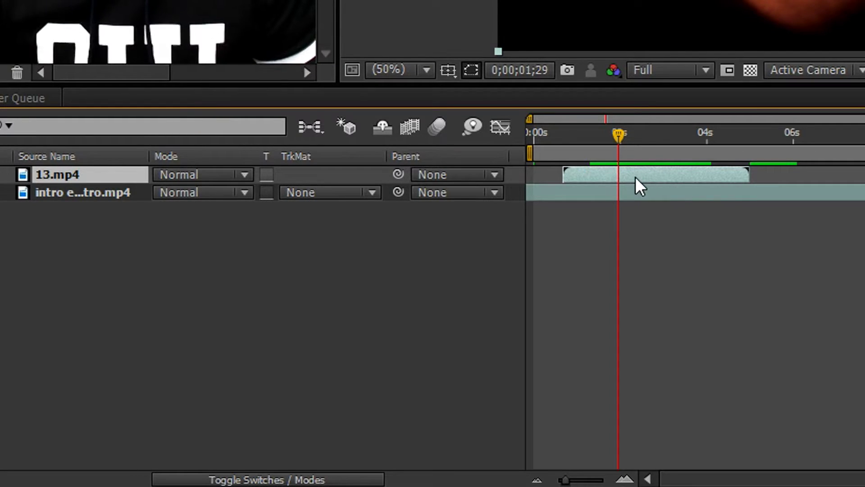
left_click(213, 173)
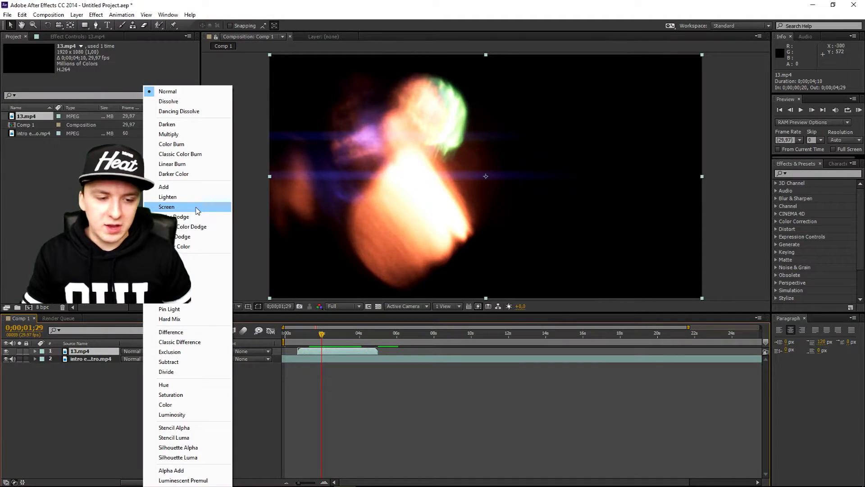
Step: Set the 13.mp4 flare layer to Screen blending and preview it from before the flare
left_click(197, 211)
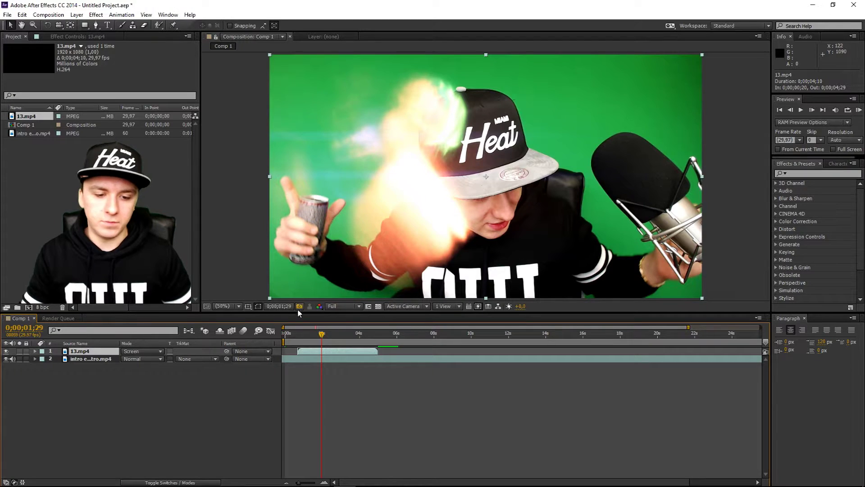
left_click_drag(301, 336, 298, 335)
key("space")
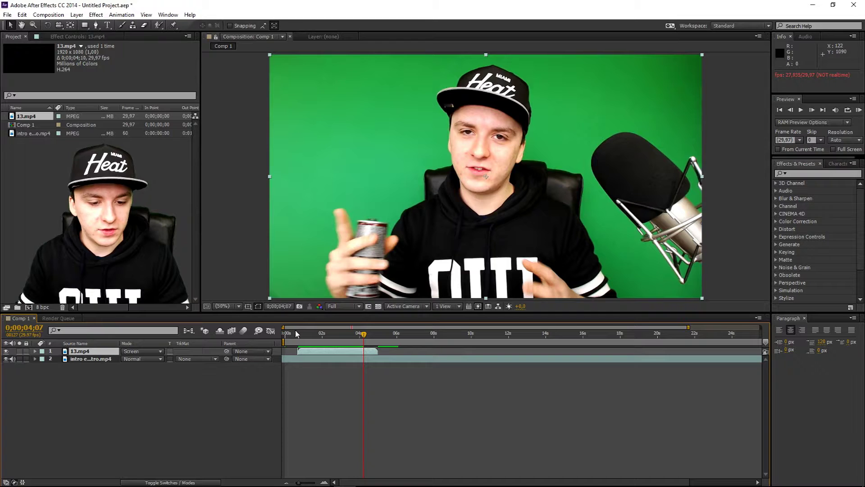
Step: Replay the preview from just under one second, then delete the 13.mp4 layer
left_click(302, 333)
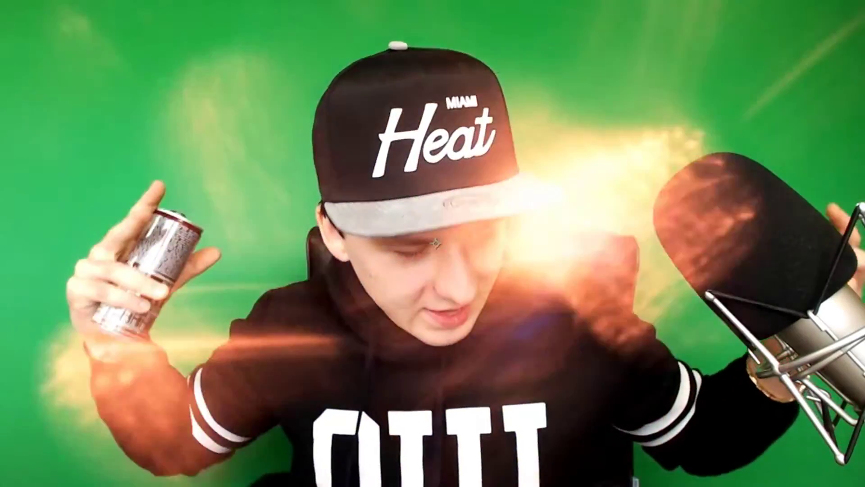
left_click(302, 333)
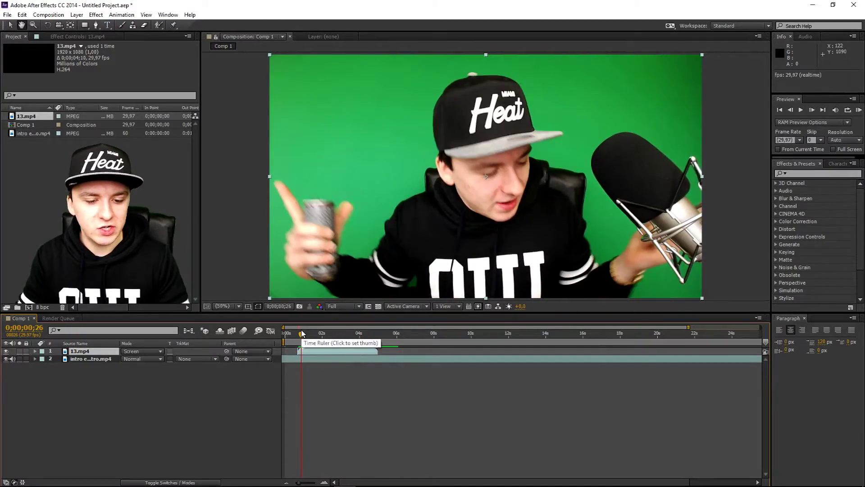
key("space")
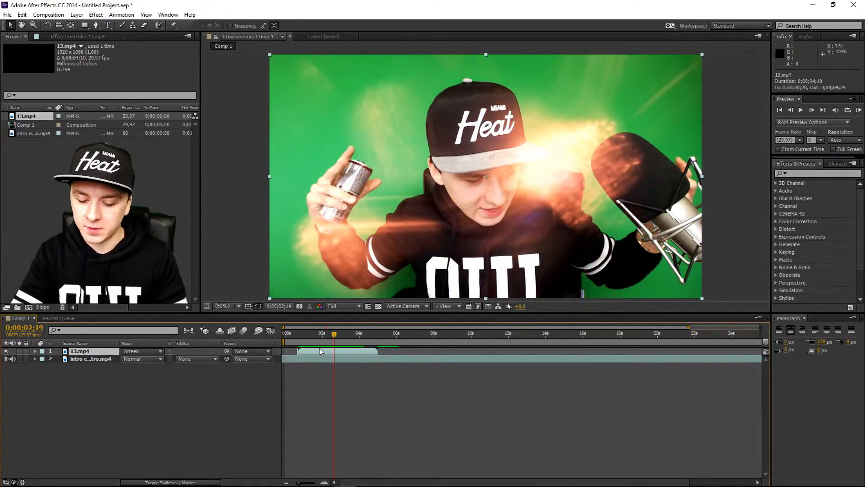
key("Delete")
Step: Add the 1.mp4 light-leak clip to Comp 1 with the intro clip placed beneath it
left_click_drag(0, 358, 367, 358)
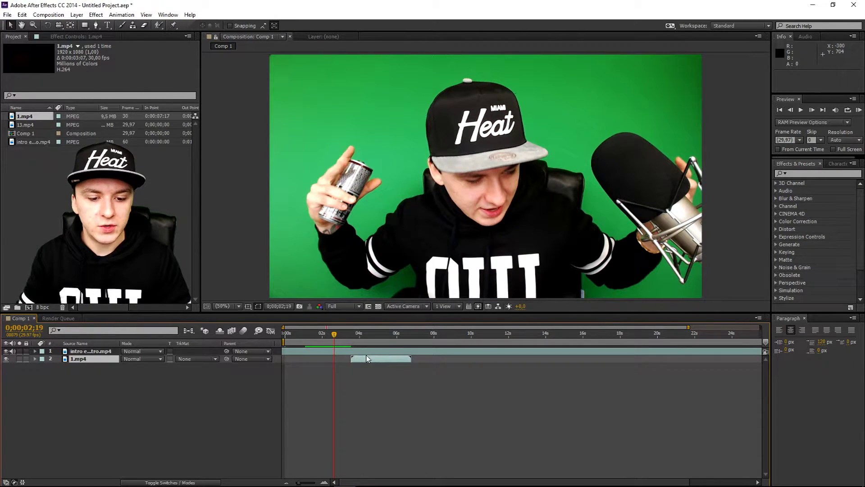
left_click_drag(101, 353, 101, 356)
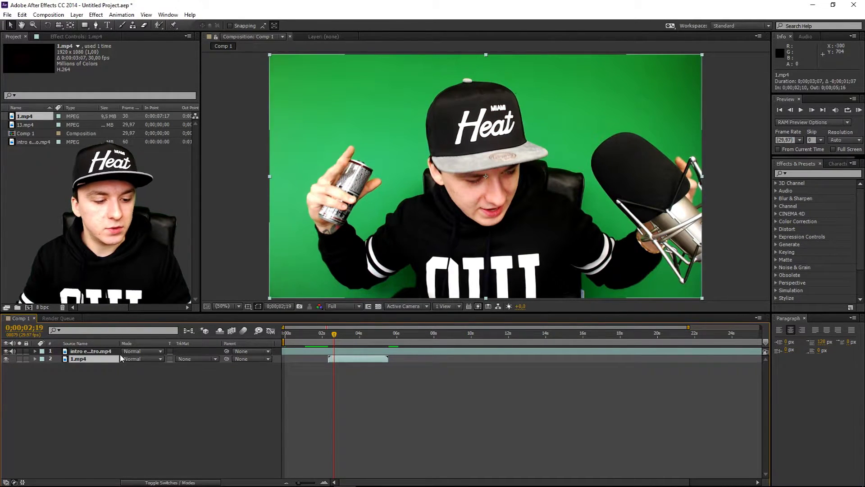
left_click_drag(279, 204, 272, 224)
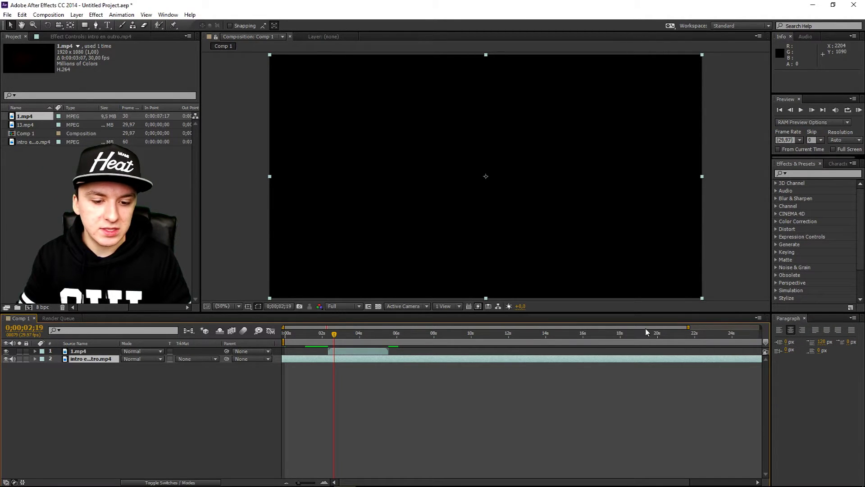
Step: Preview the composition, replaying from about 2.5 seconds, and select the 1.mp4 layer
key("space")
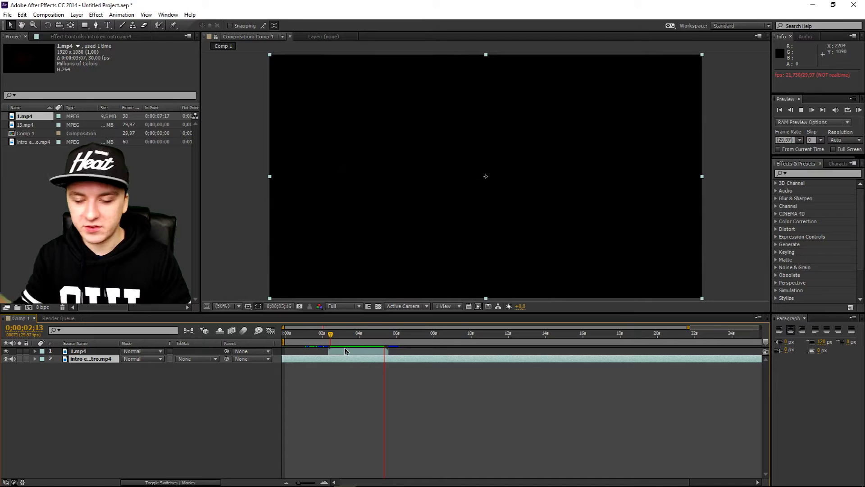
key("space")
left_click(331, 334)
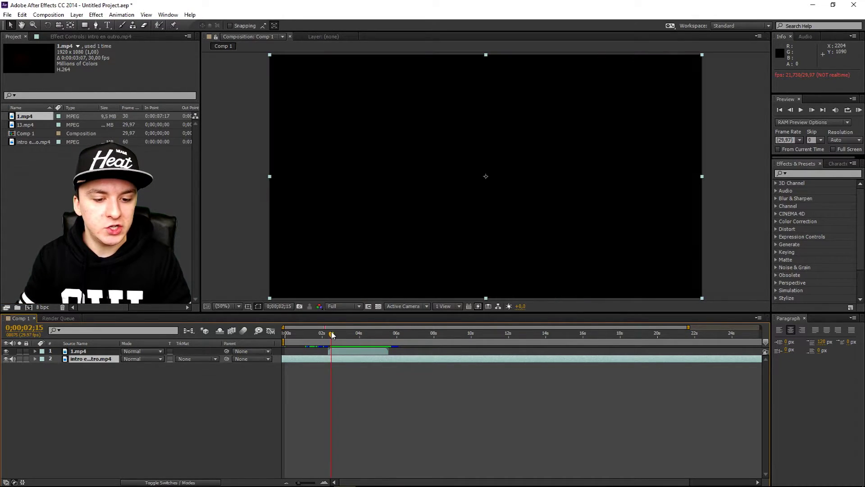
key("space")
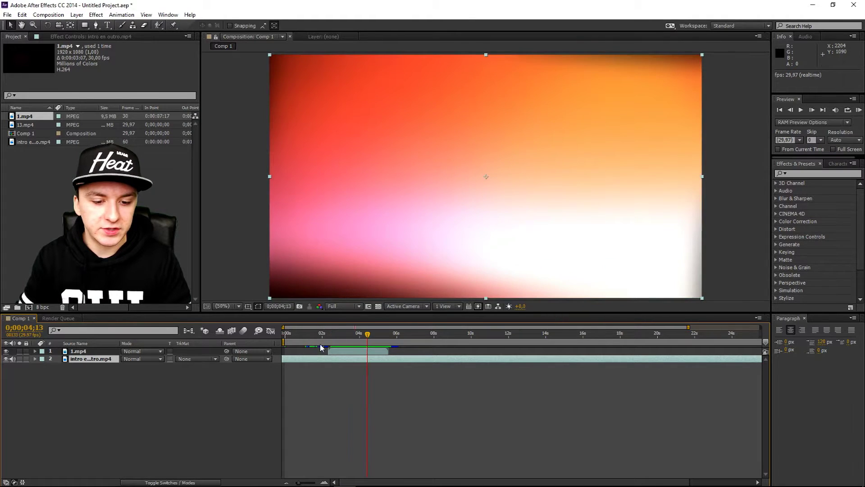
left_click(334, 351)
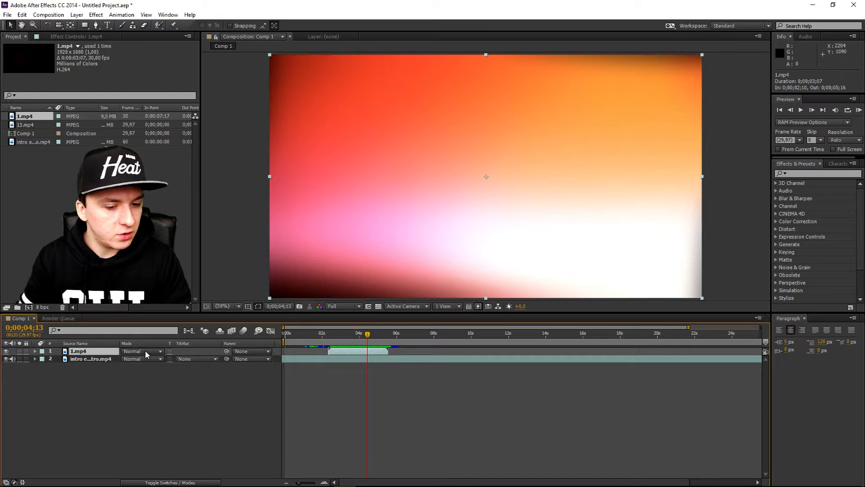
Step: Switch the 1.mp4 layer's blend mode to Screen and preview from where the light leak begins
left_click(146, 354)
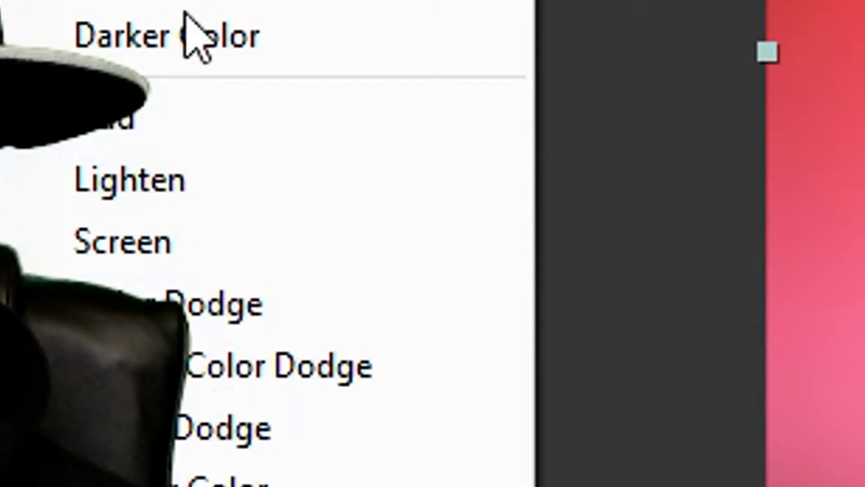
left_click(357, 255)
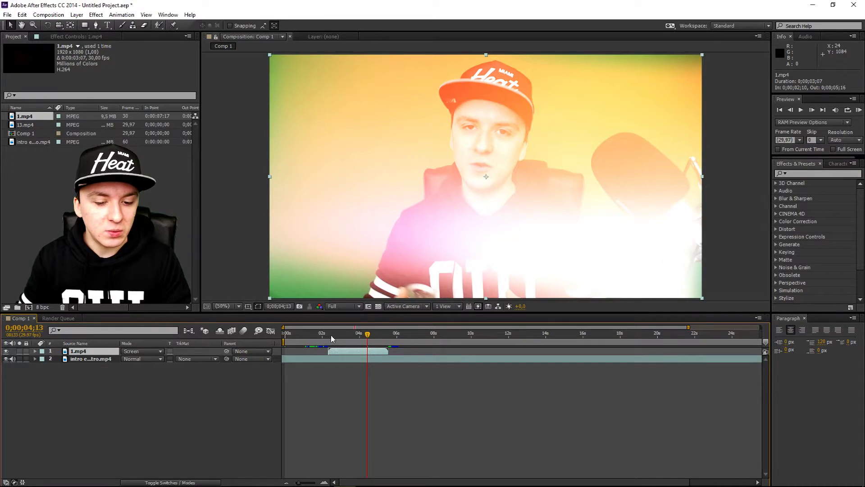
left_click(329, 333)
key("space")
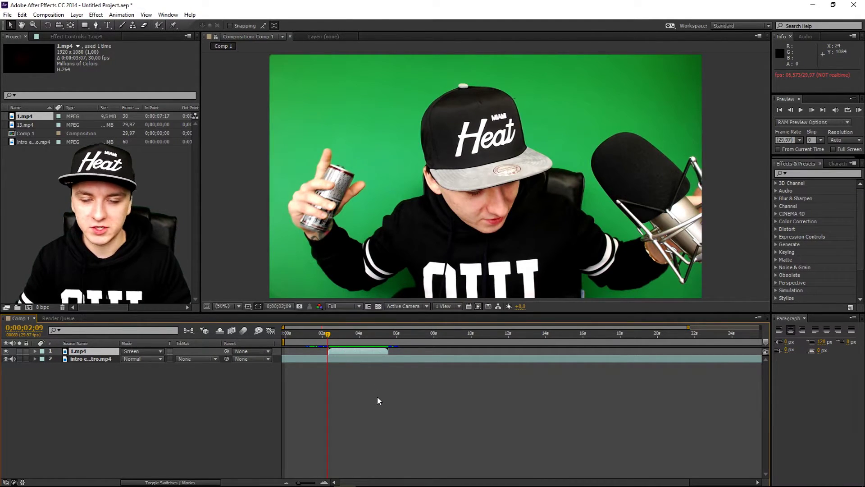
key("space")
key("space")
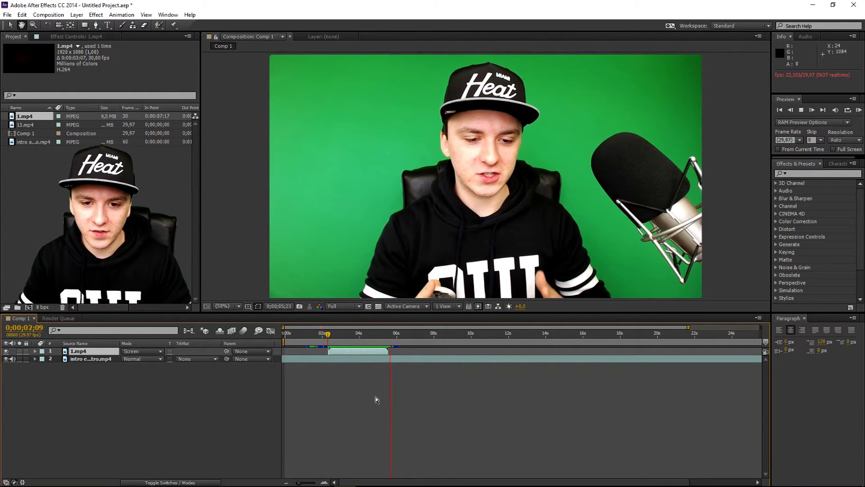
left_click(328, 335)
key("space")
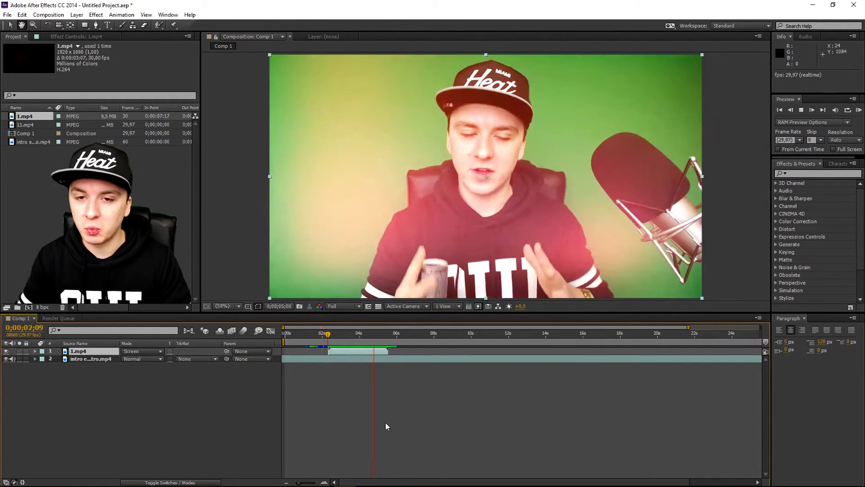
key("space")
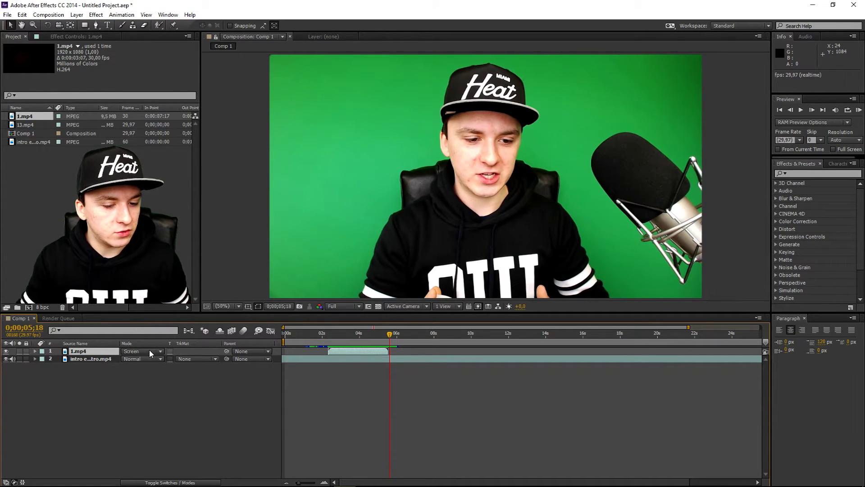
left_click(331, 336)
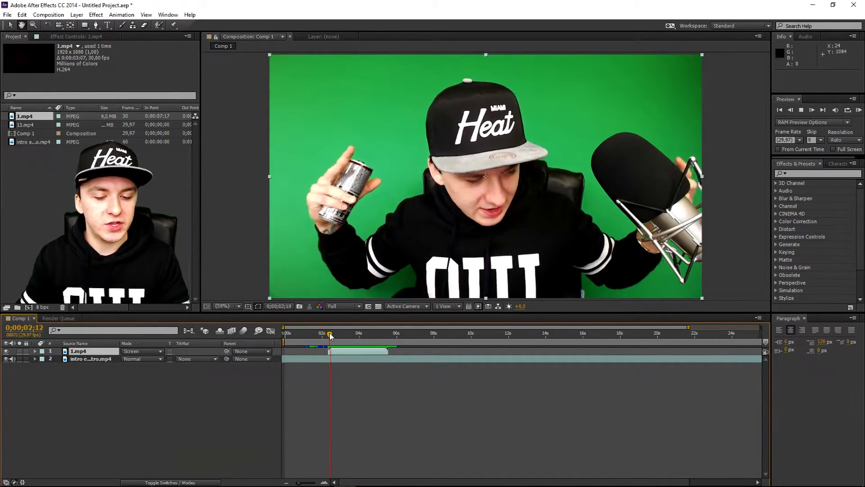